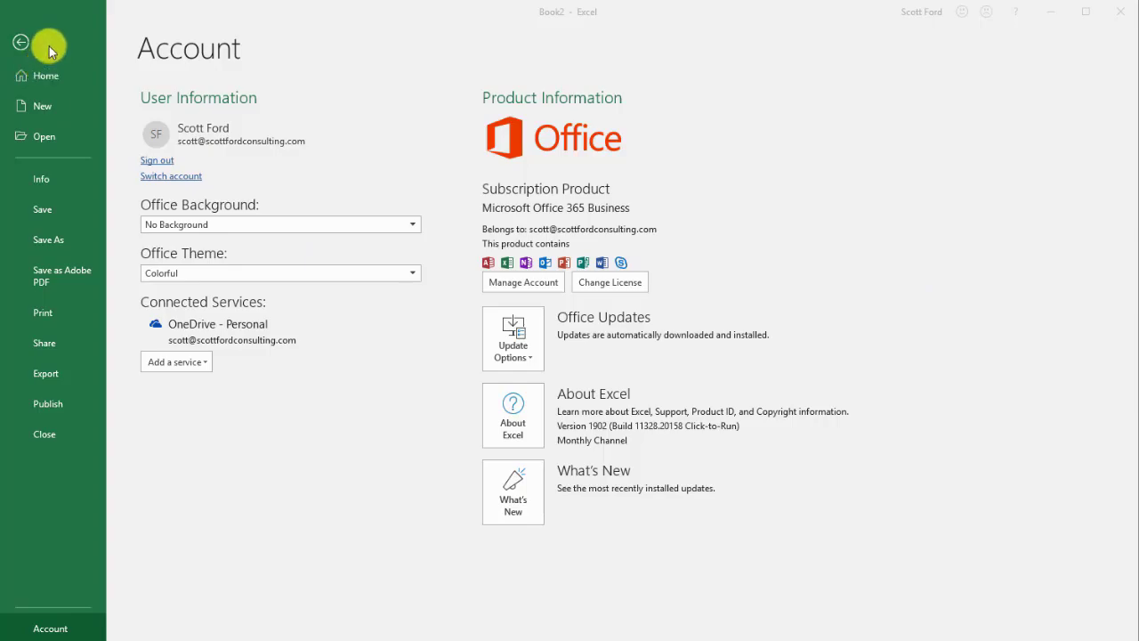
Step: Leave the Account backstage page and go back to the blank Book2 worksheet
click(21, 43)
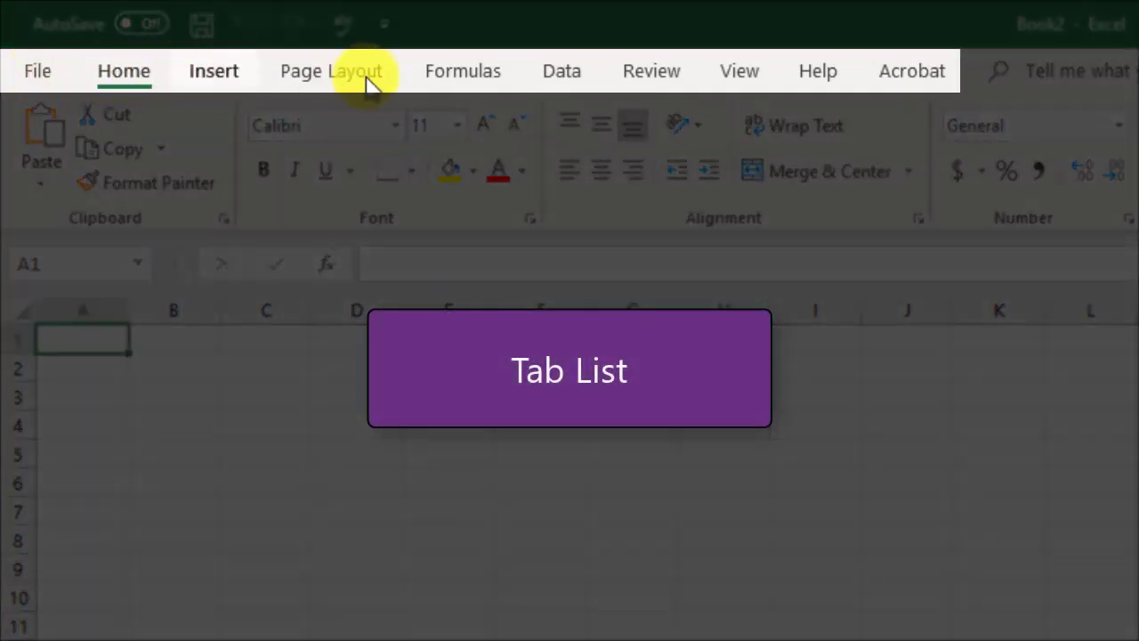
click(218, 71)
click(325, 71)
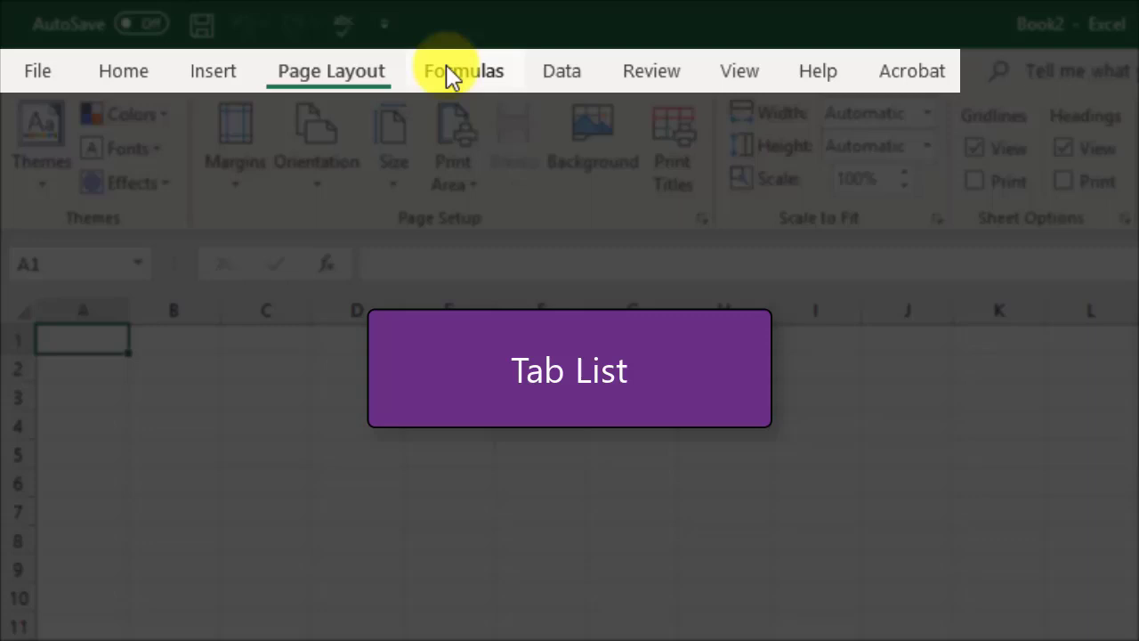
click(141, 76)
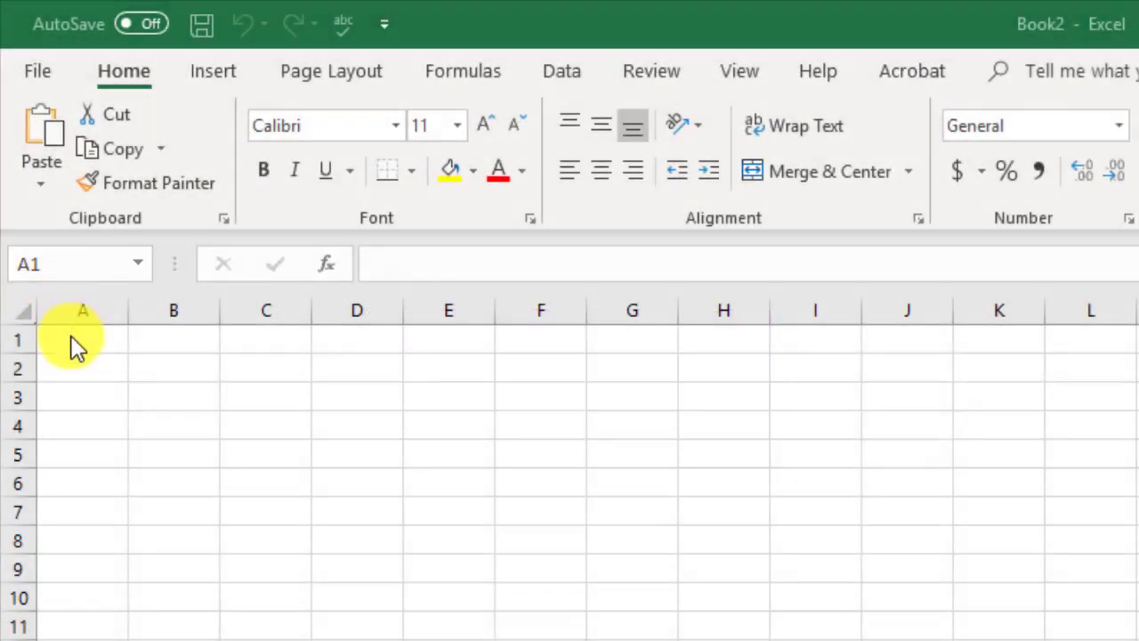
Step: Select cell A1, then cell C3, so the Name Box reads C3
click(76, 337)
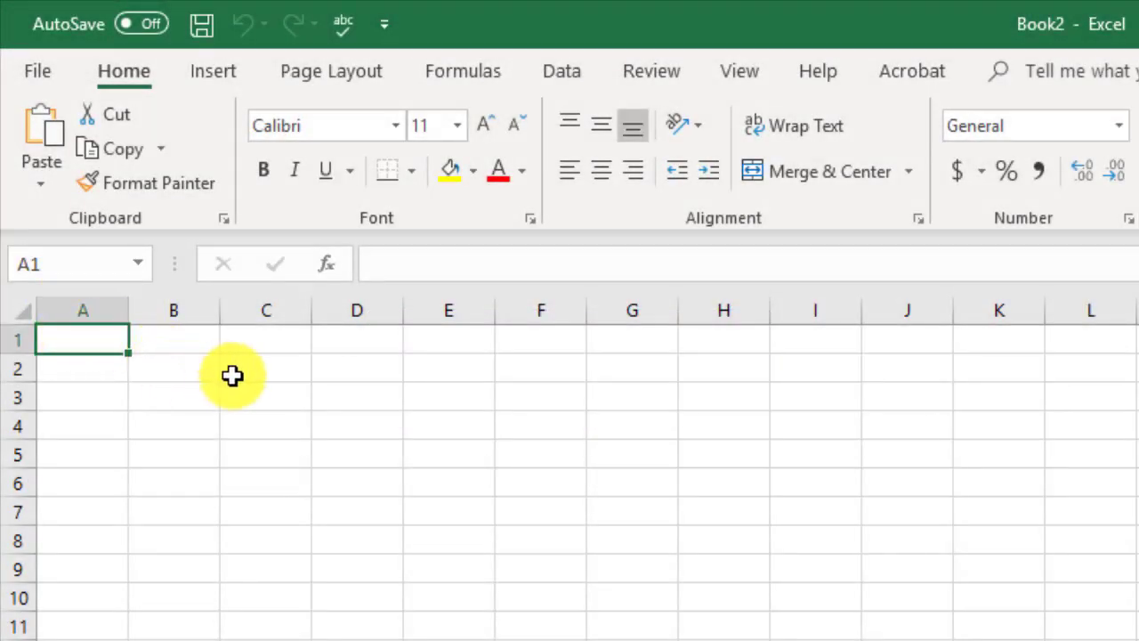
click(264, 398)
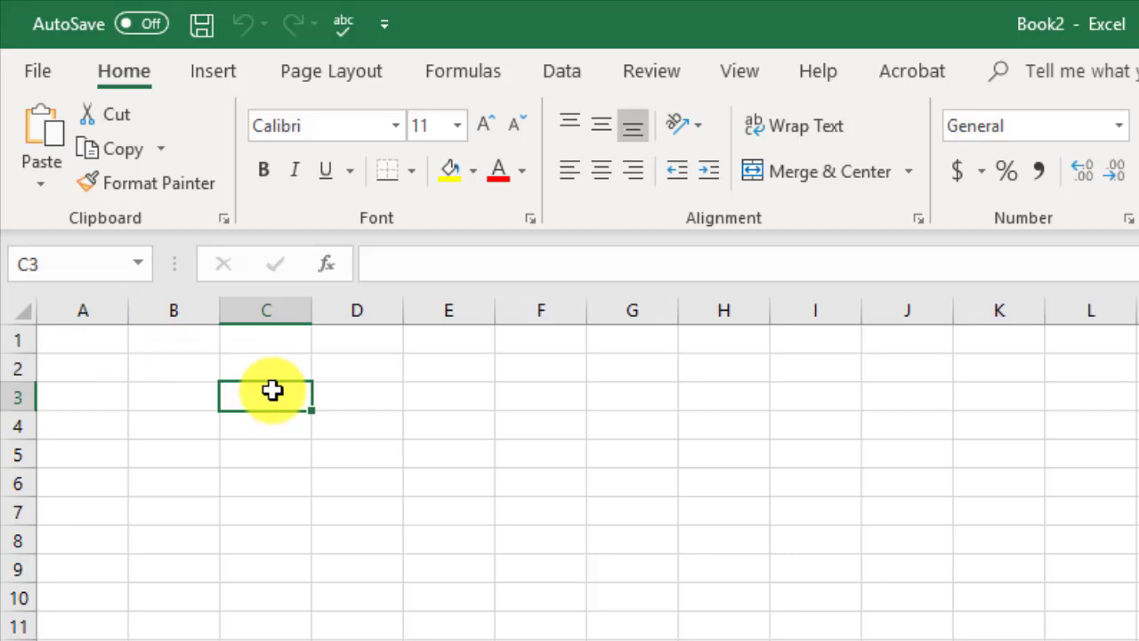